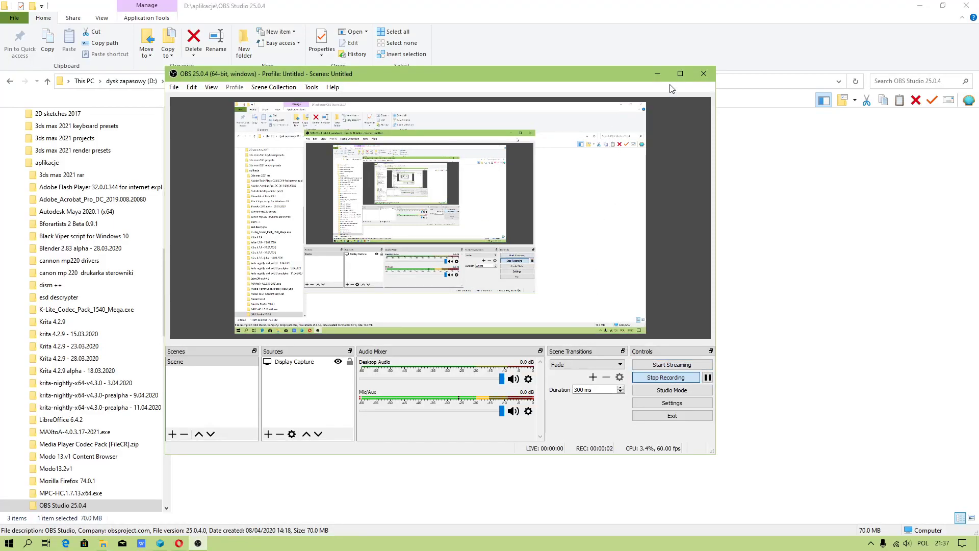
Minimize OBS and launch Process Hacker through the taskbar's Task Manager entry
click(657, 73)
right_click(397, 546)
click(419, 500)
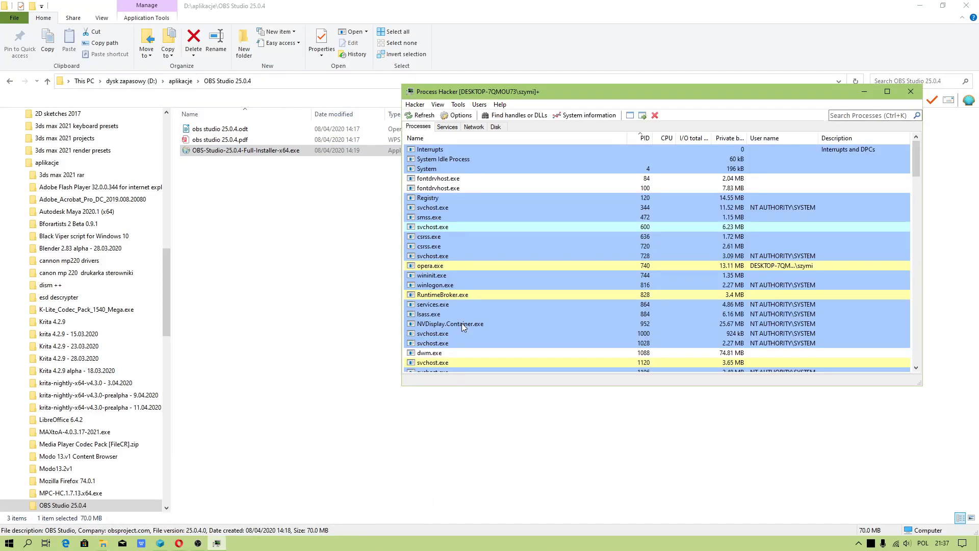
Check Process Hacker's About box, then show the AMD FX-8370 per-core CPU graphs
click(500, 104)
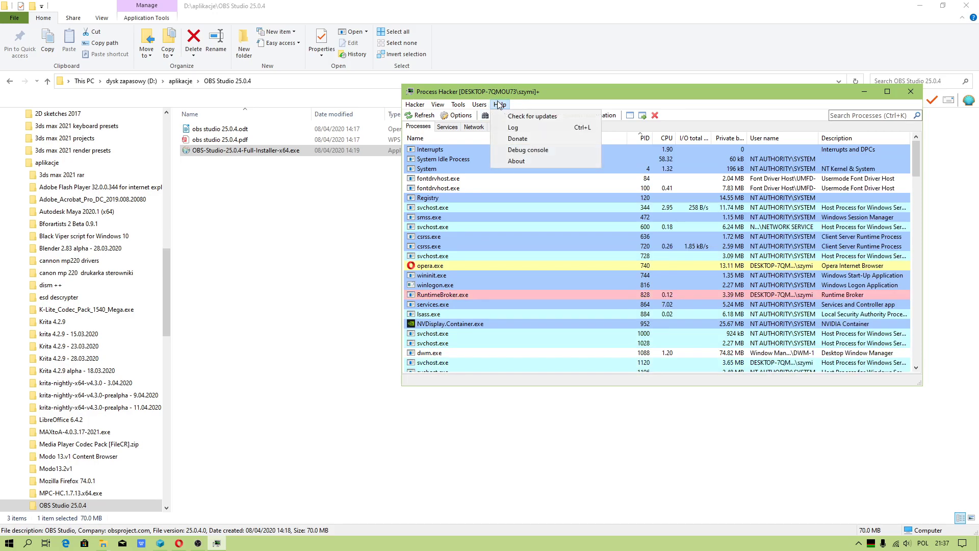
click(531, 165)
click(740, 312)
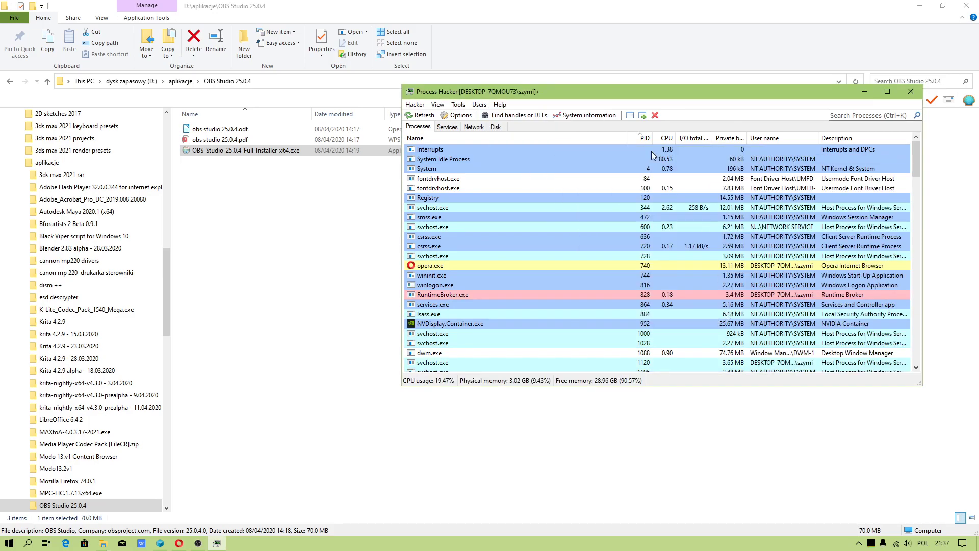
click(587, 115)
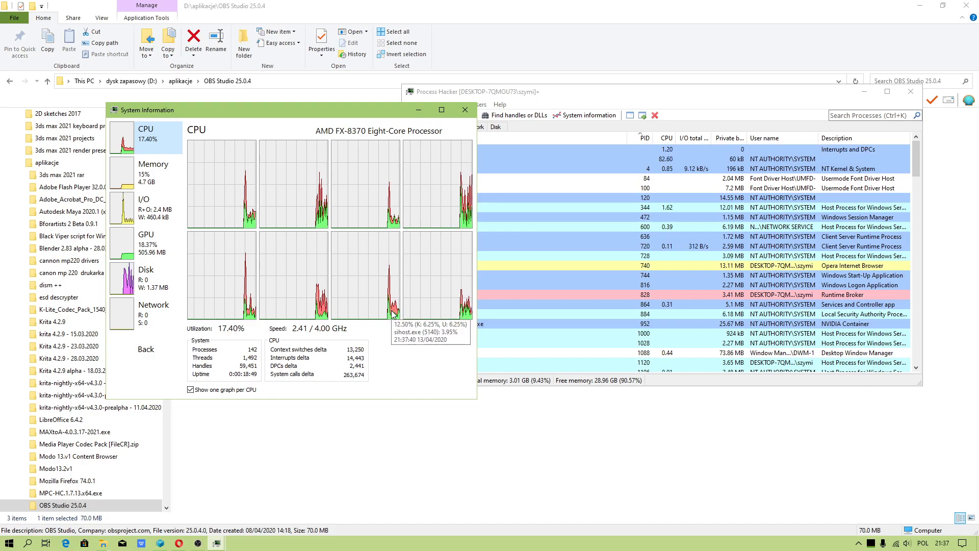
Close System Information, review the About box again and reopen the CPU graphs
click(465, 110)
click(500, 104)
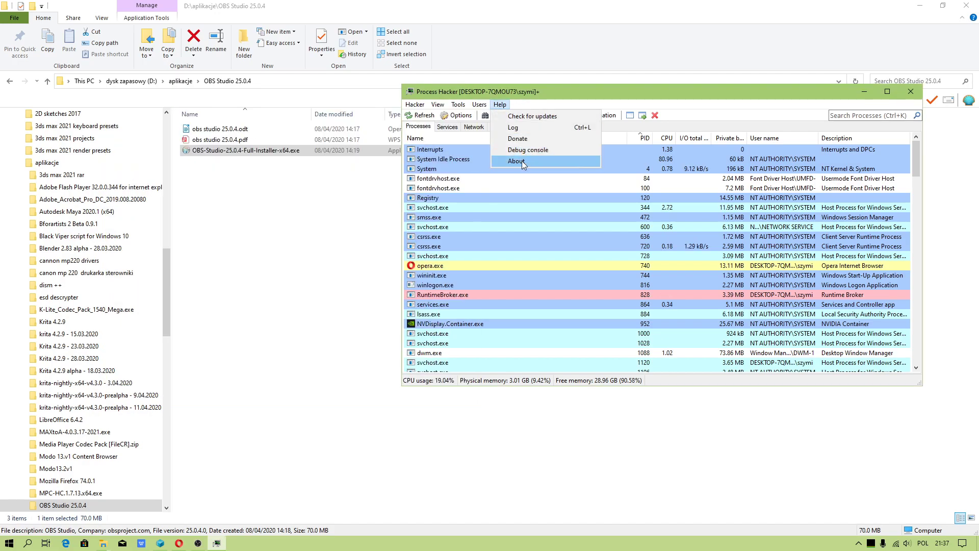
click(516, 162)
click(740, 312)
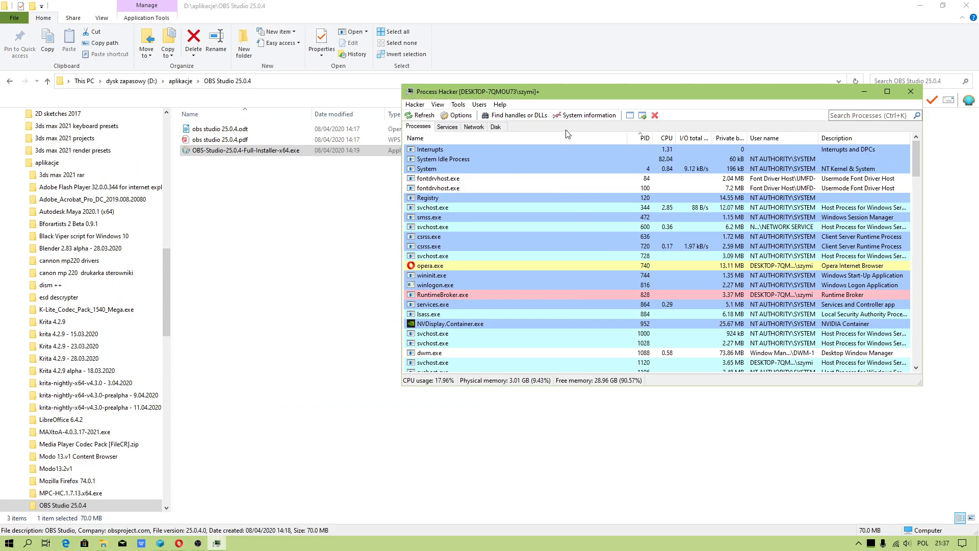
click(587, 115)
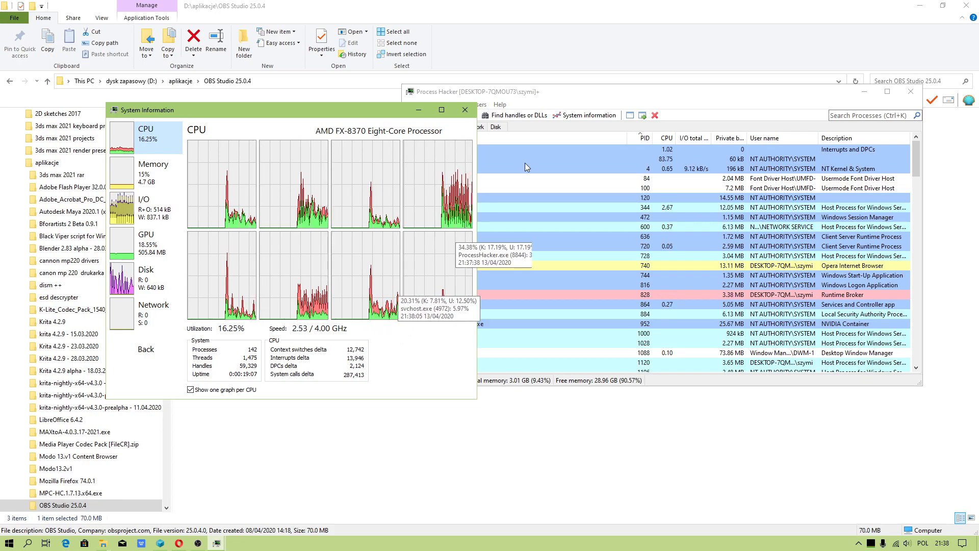
Close and reopen System Information once more, then close it for good
click(465, 109)
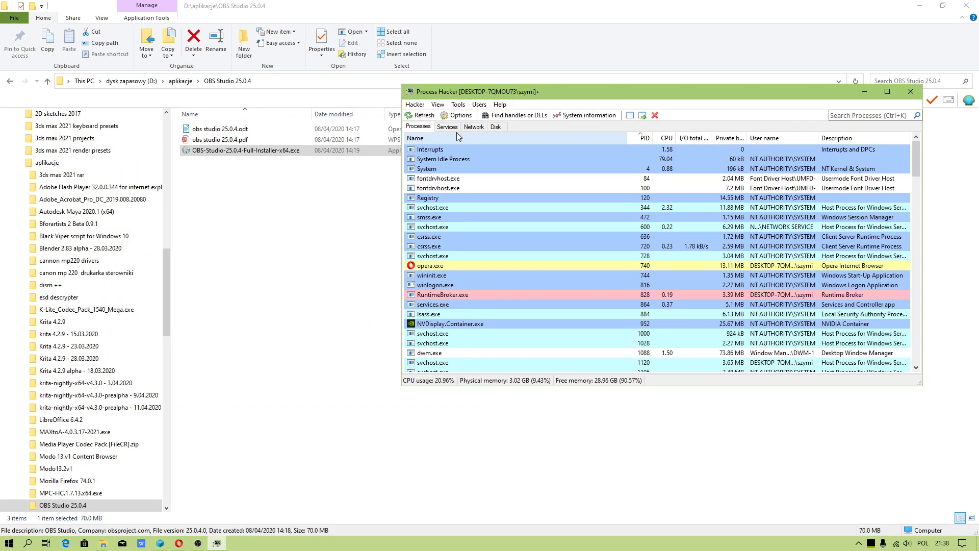
click(587, 115)
mouse_move(388, 318)
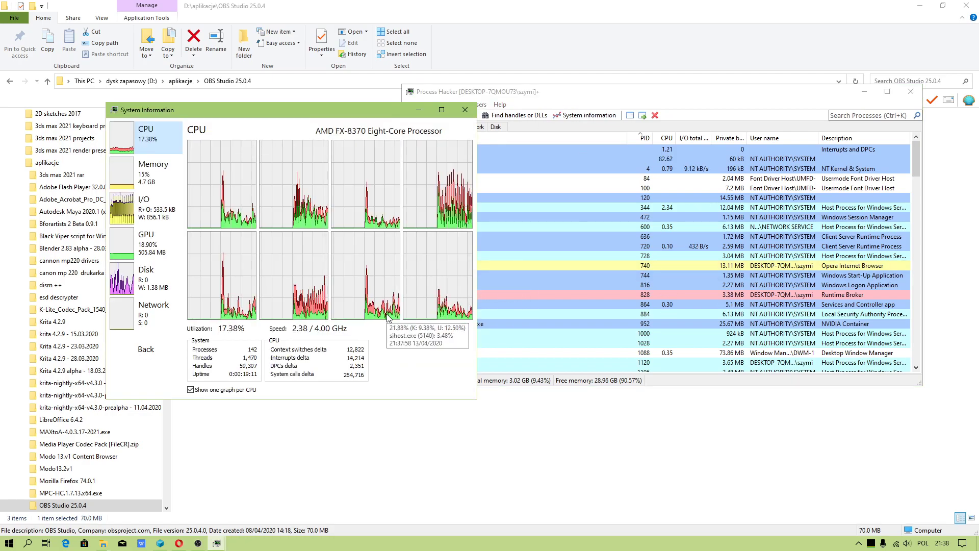
mouse_move(442, 318)
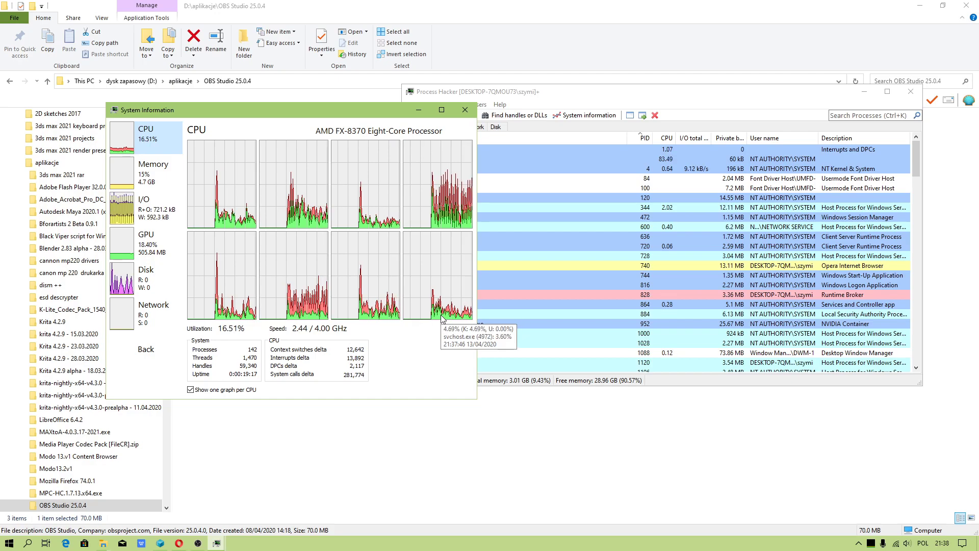
click(464, 109)
click(447, 128)
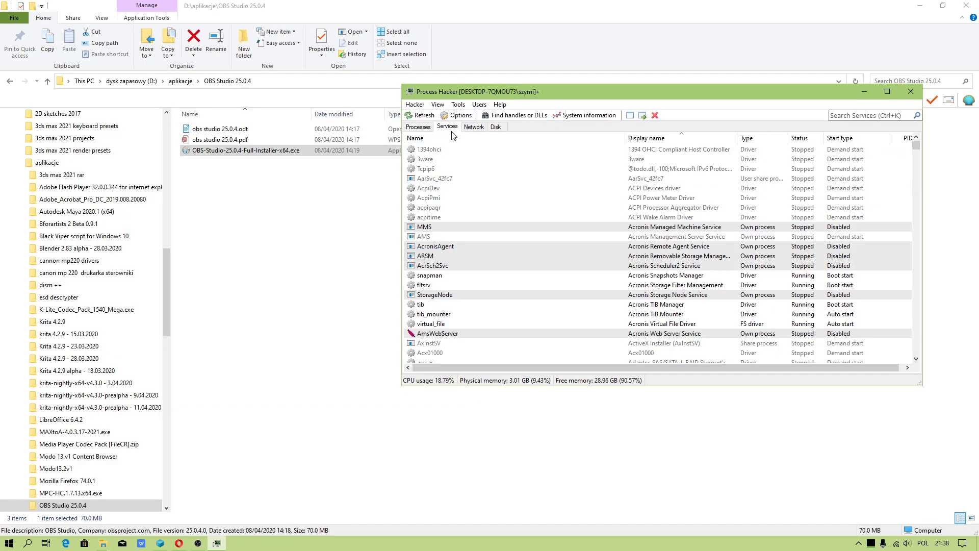
click(424, 129)
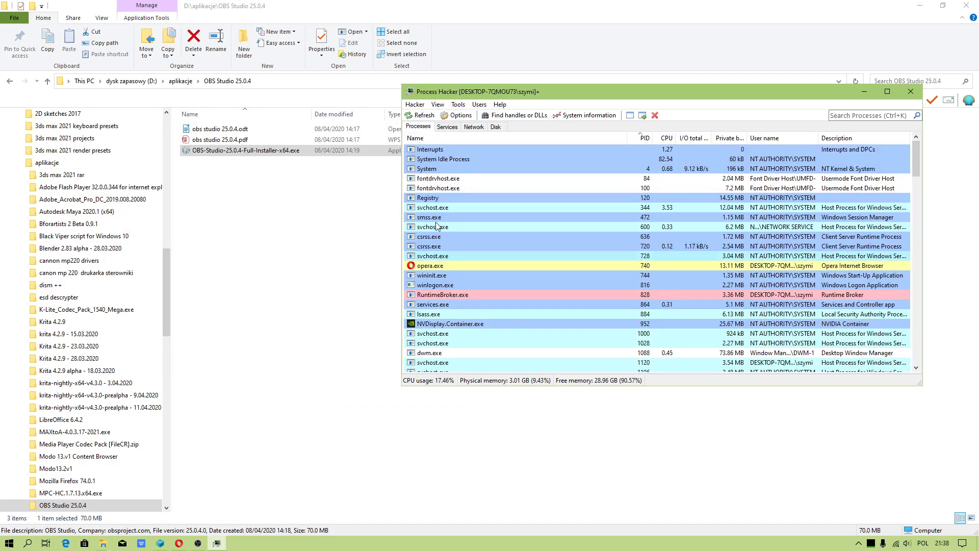
click(459, 138)
scroll(462, 276, down, 20)
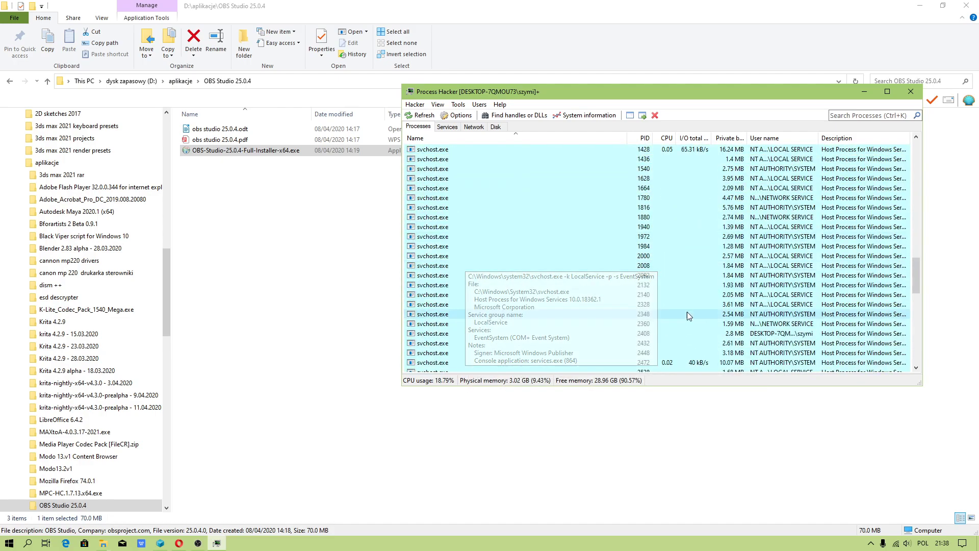
click(645, 139)
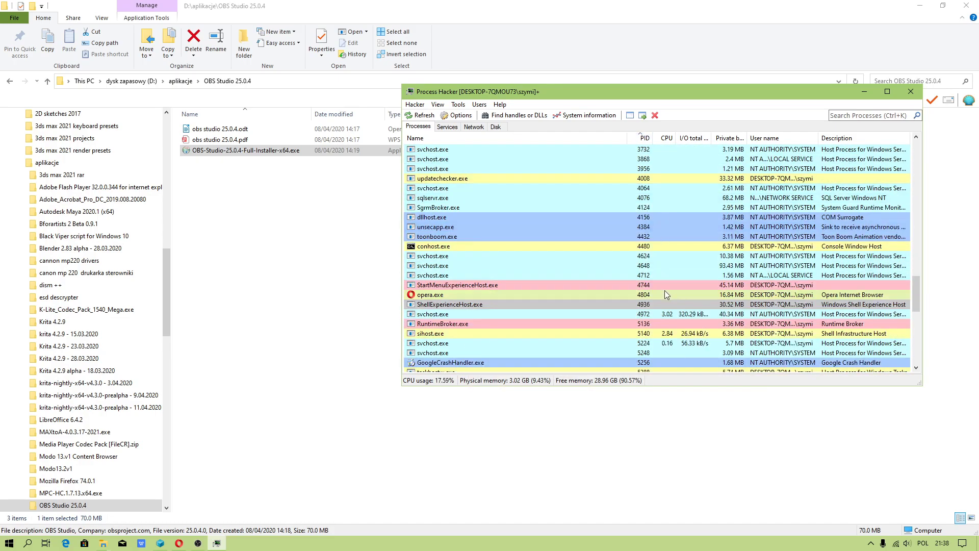
scroll(663, 293, down, 2)
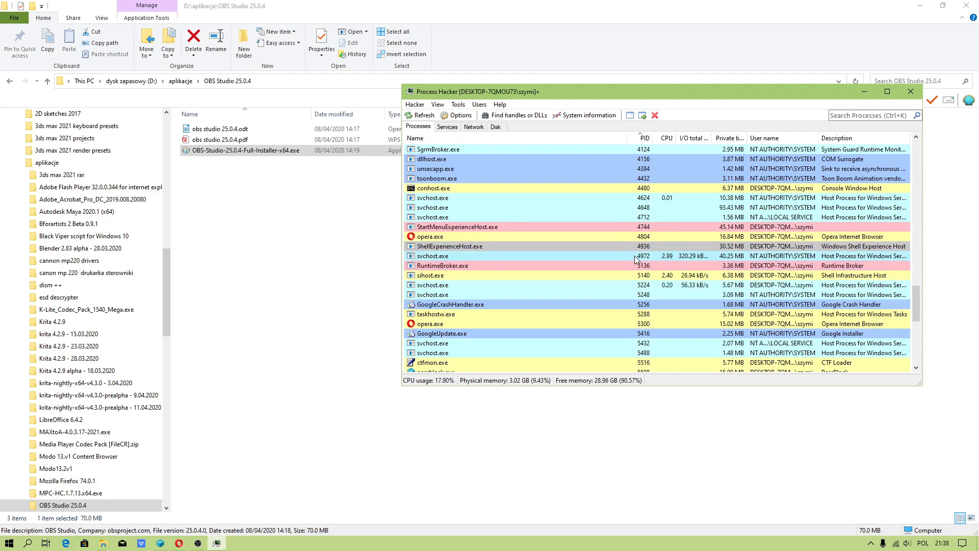
mouse_move(609, 257)
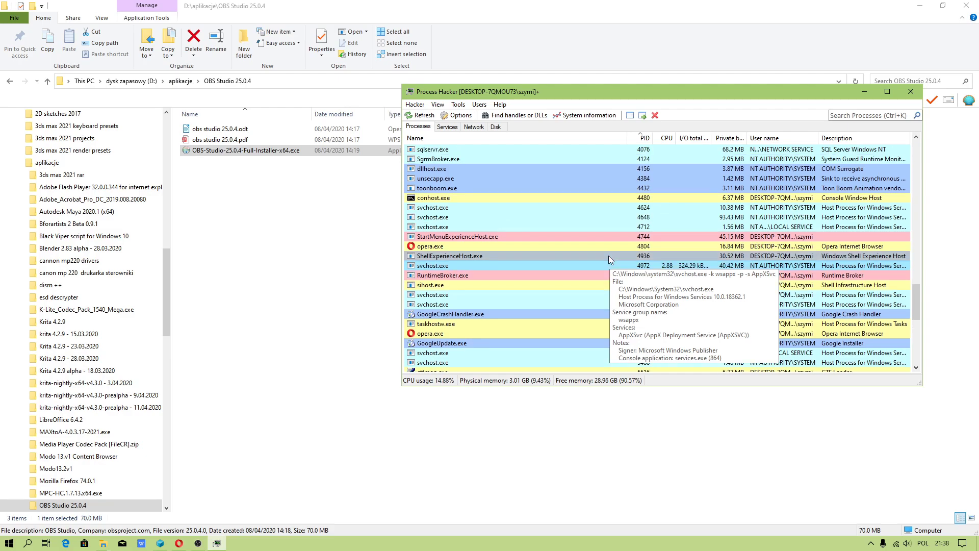
Scroll the Services list down to select AppXSvc, then bring up the Start menu
click(448, 126)
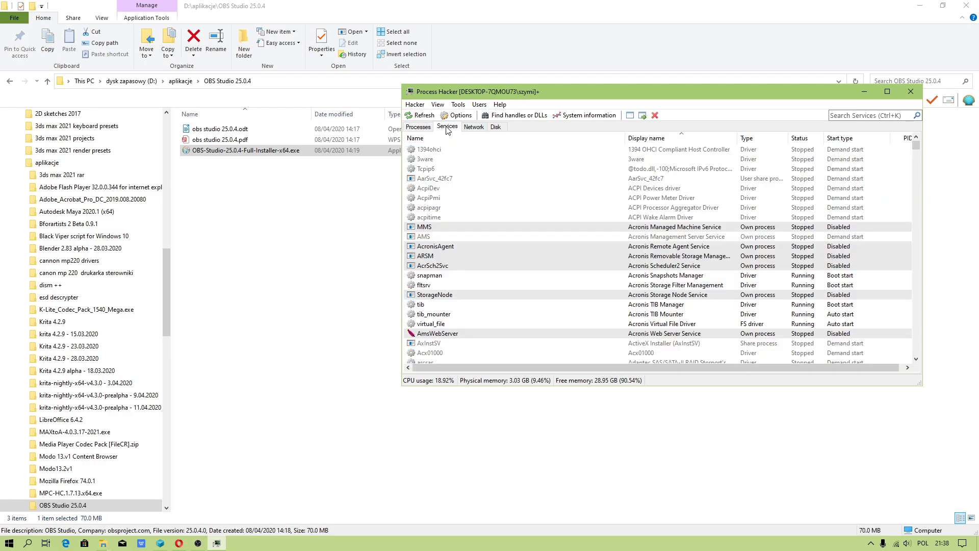
scroll(673, 255, down, 10)
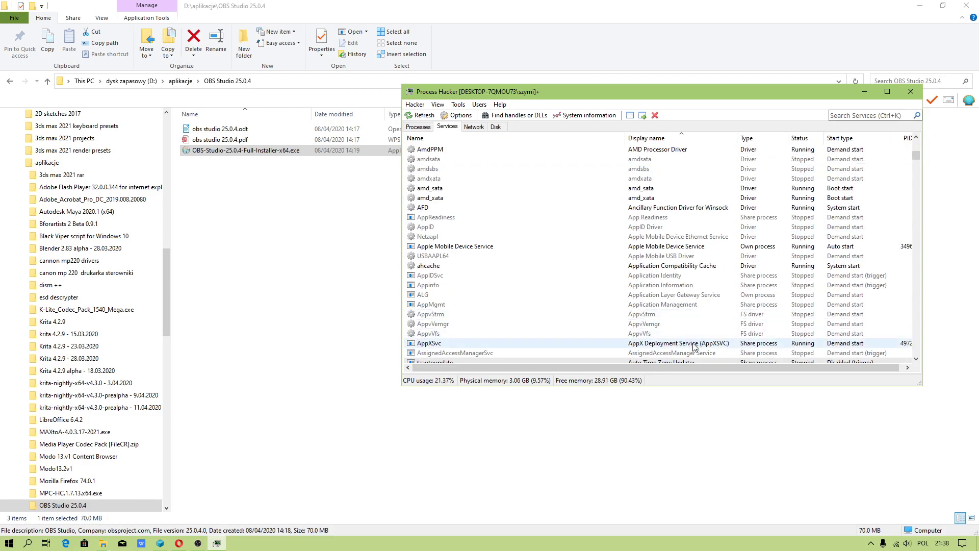
scroll(695, 347, down, 1)
click(692, 317)
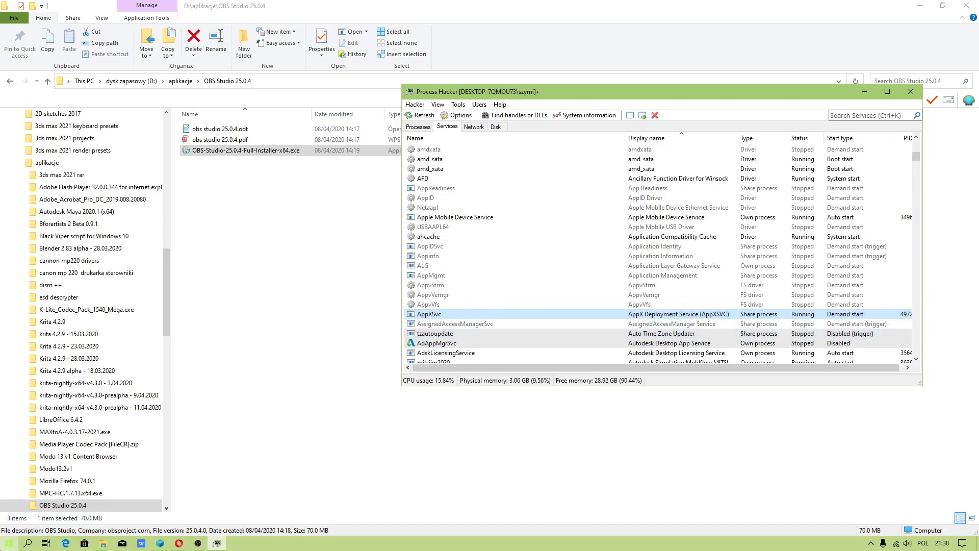
click(9, 543)
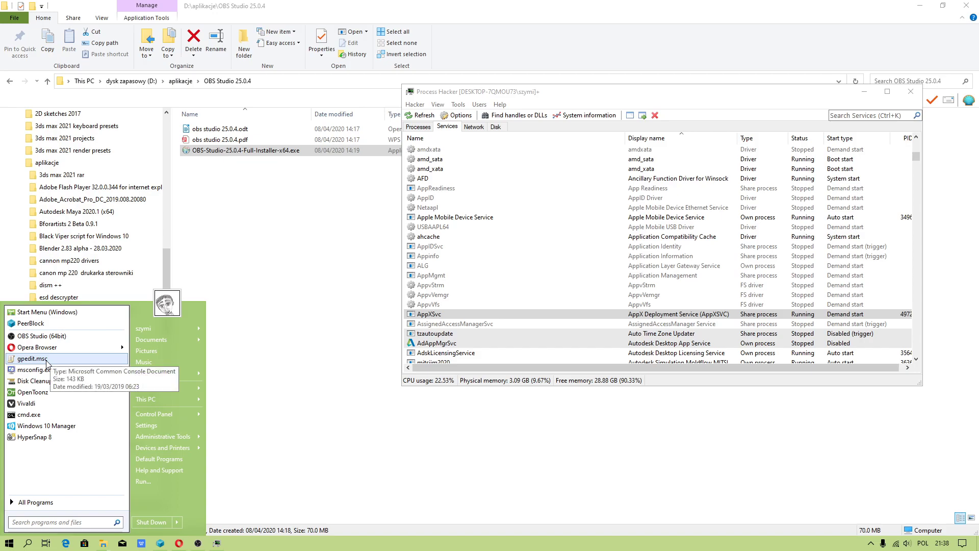
Launch gpedit.msc, show Computer Configuration > Administrative Templates, then bring Process Hacker back
drag(33, 363, 46, 363)
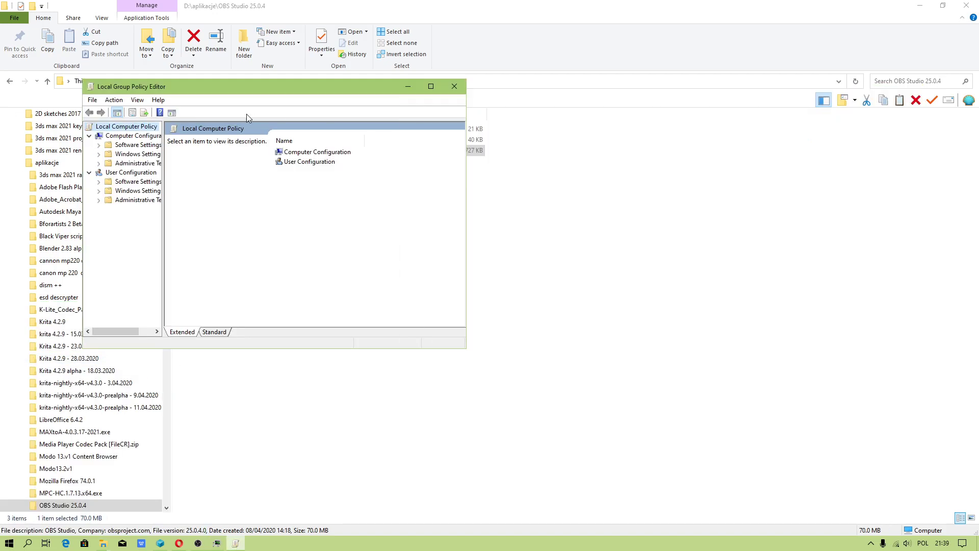
click(137, 165)
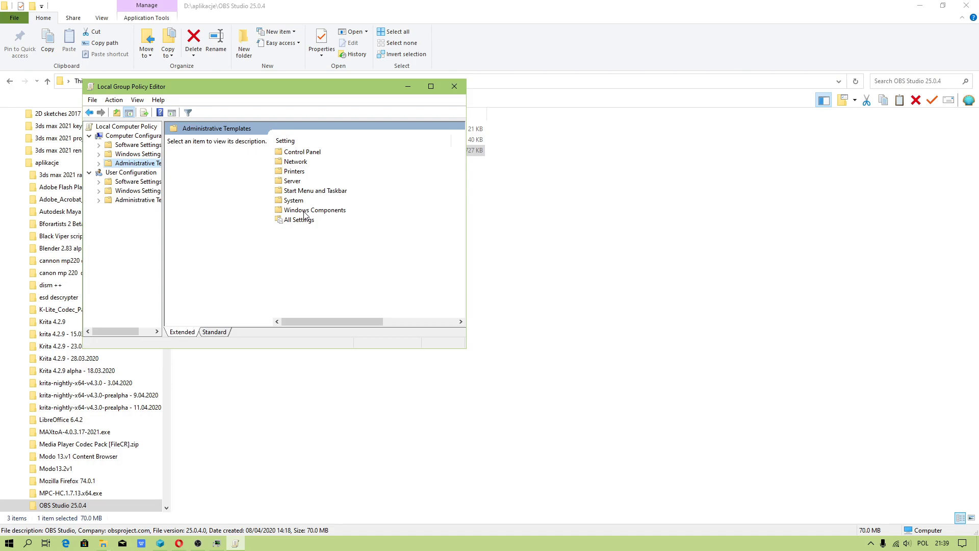
right_click(361, 550)
click(380, 502)
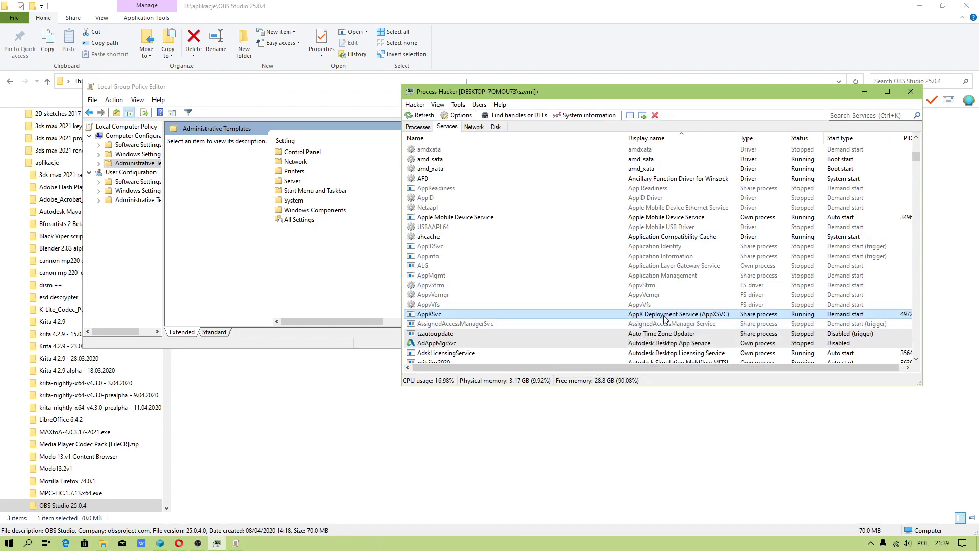
Minimize and relaunch Process Hacker, then open and close its System Information view
click(865, 91)
click(297, 528)
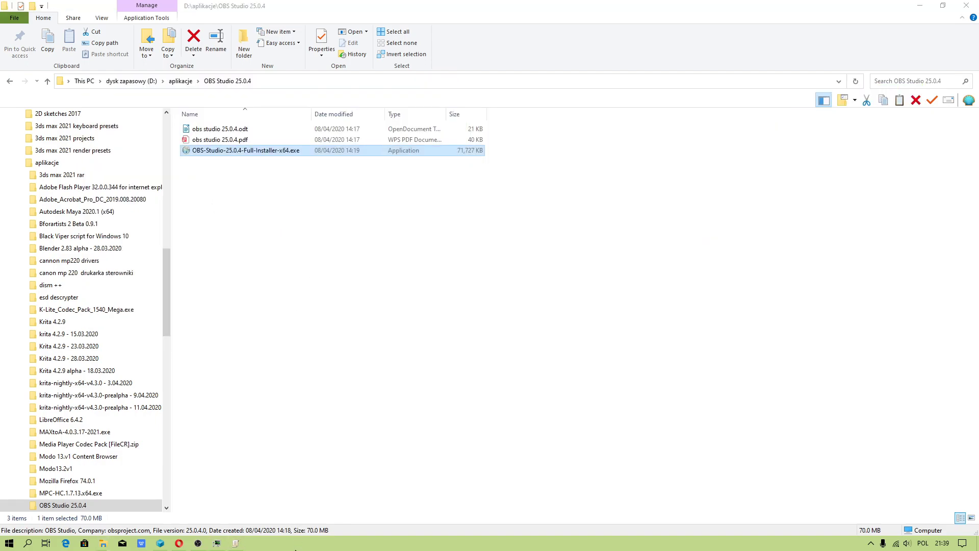
right_click(297, 543)
click(341, 500)
click(590, 117)
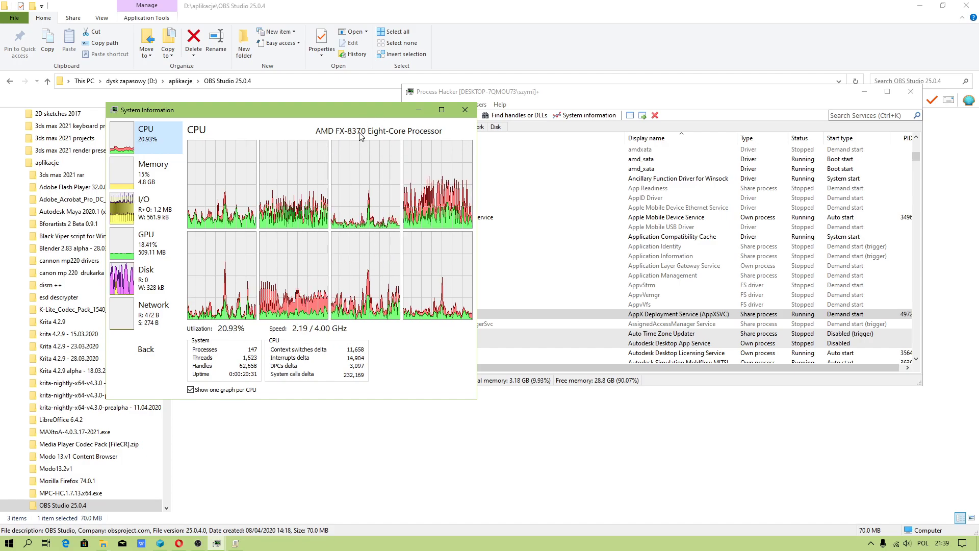
key(Escape)
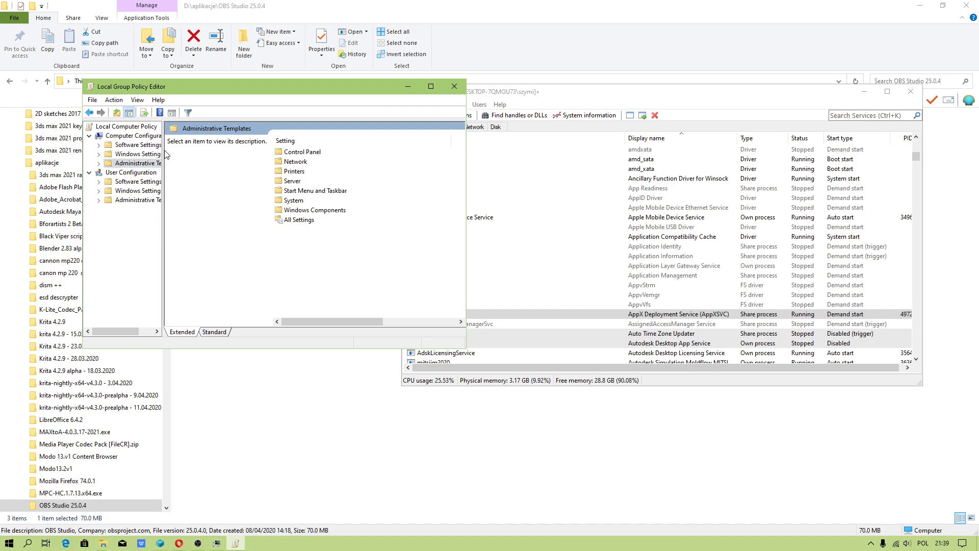
Widen the policy tree pane and open the Windows Components > Store policy folder
drag(162, 147, 228, 147)
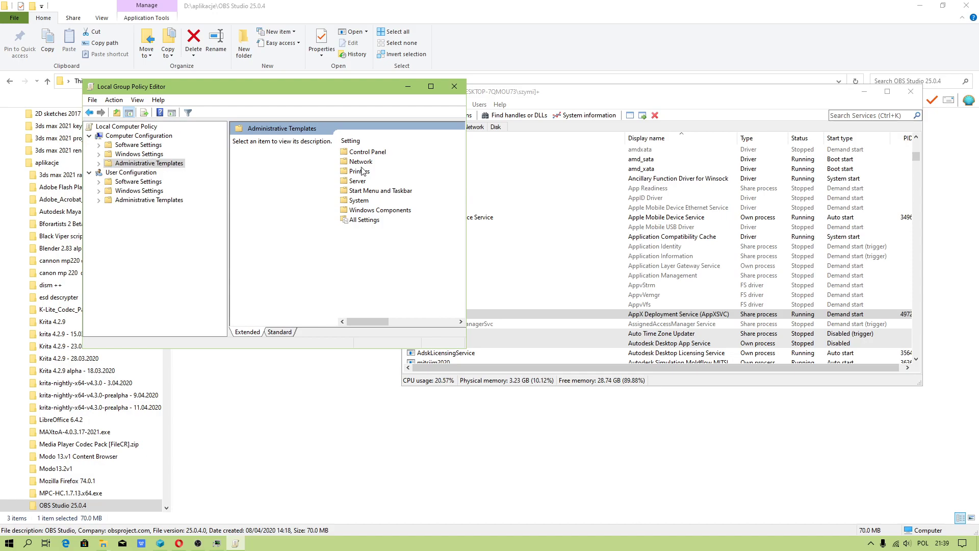
double_click(375, 211)
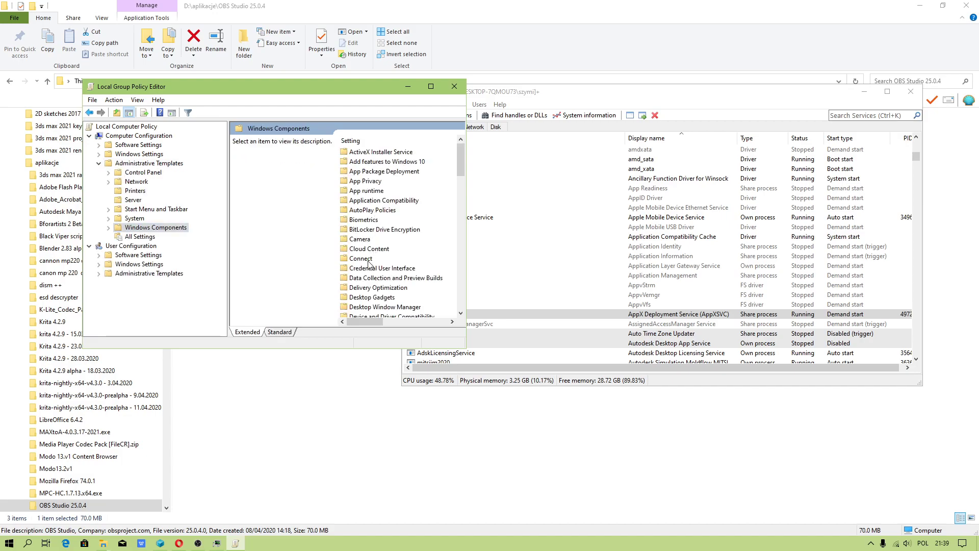
scroll(373, 263, down, 18)
scroll(373, 264, down, 5)
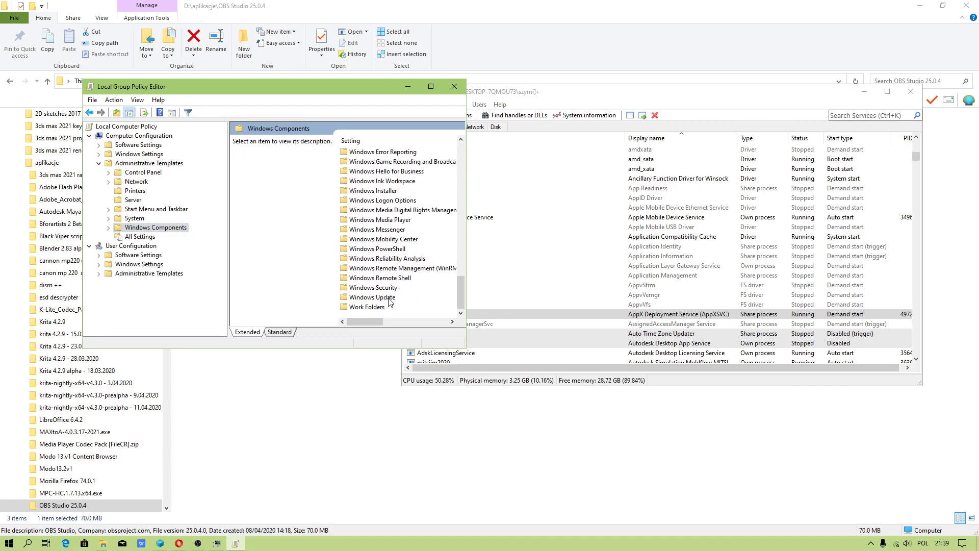
scroll(395, 270, up, 6)
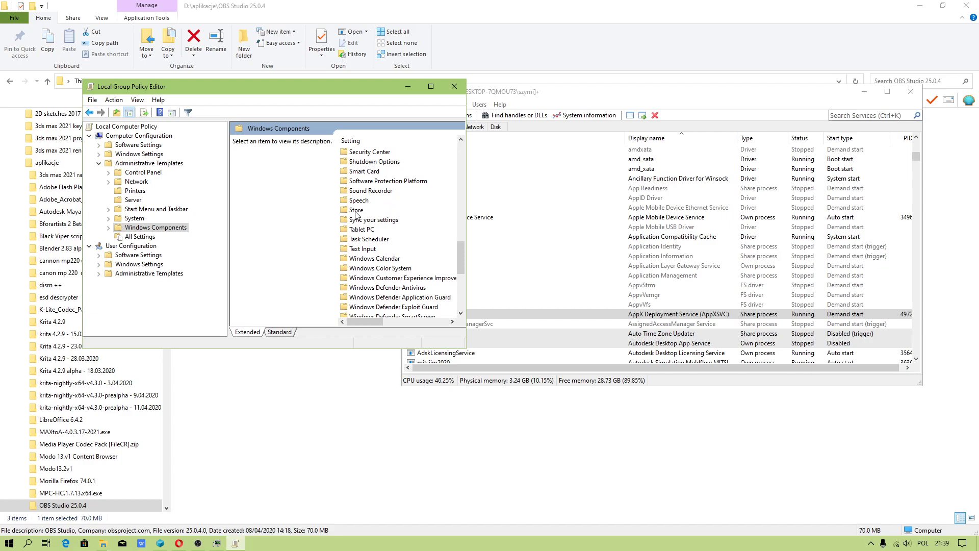
double_click(356, 211)
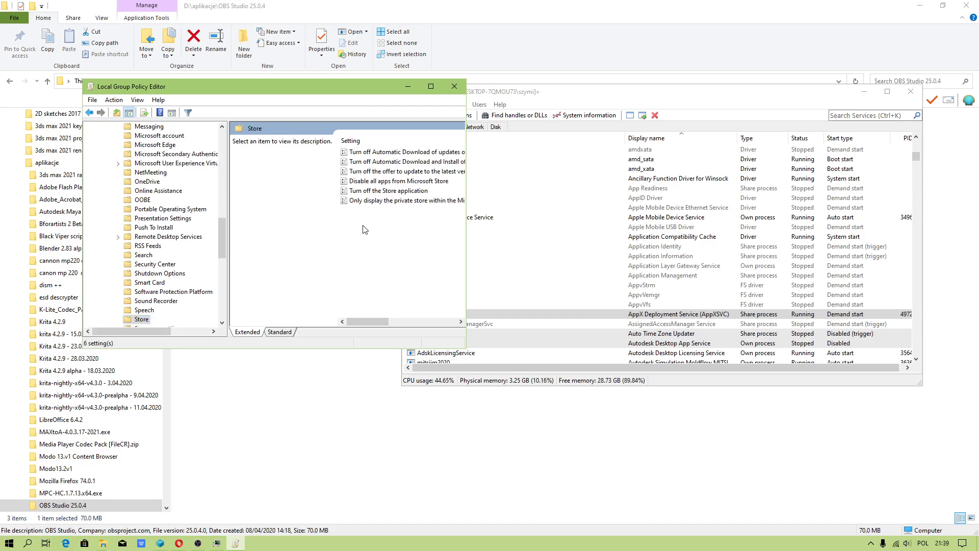
Set 'Turn off the Store application' to Enabled and close the Group Policy Editor
double_click(384, 191)
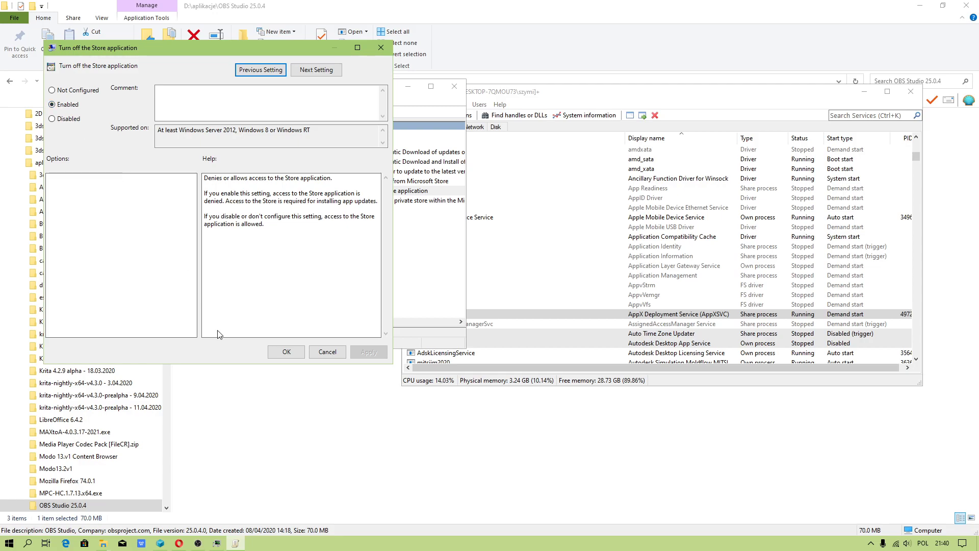
click(287, 352)
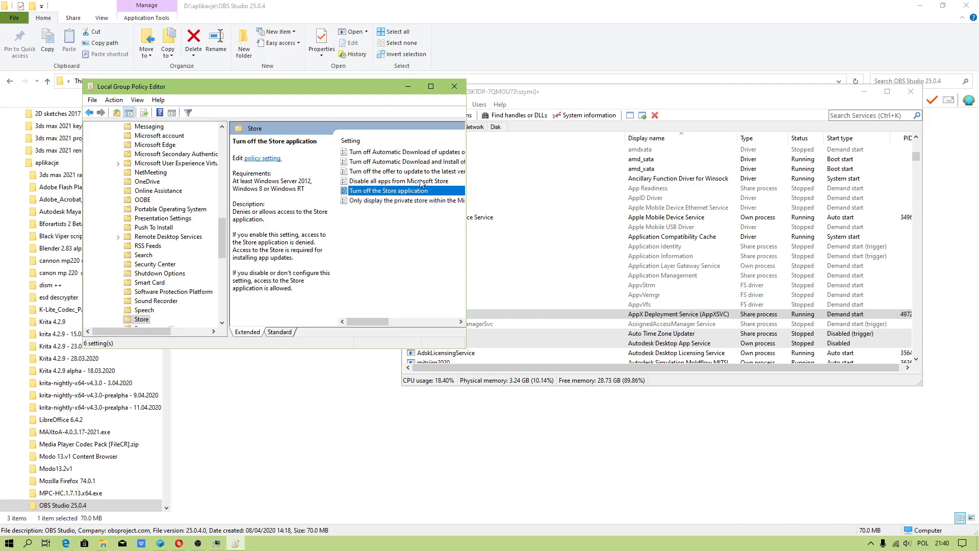
click(454, 87)
Close Process Hacker, minimise the screen recorder, and relaunch Process Hacker via Task Manager
click(911, 91)
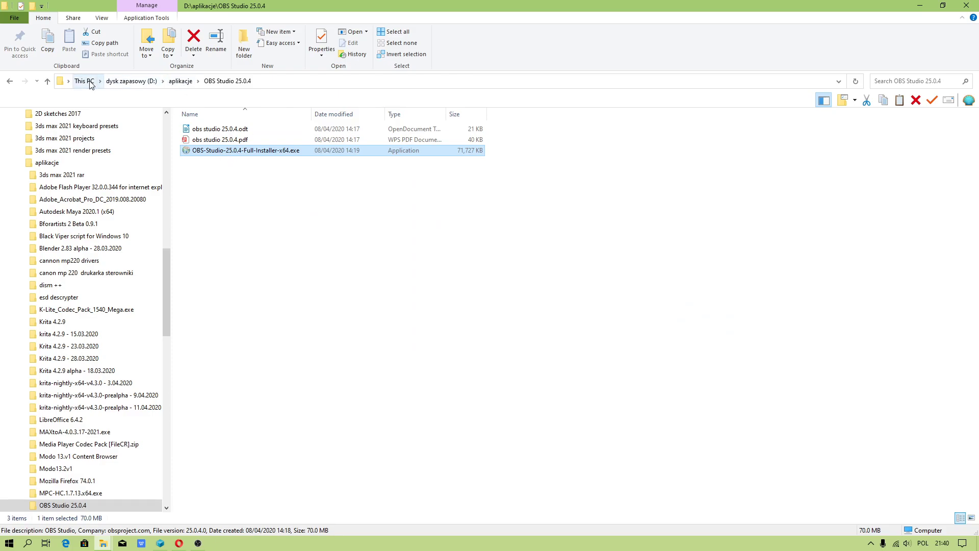
click(195, 540)
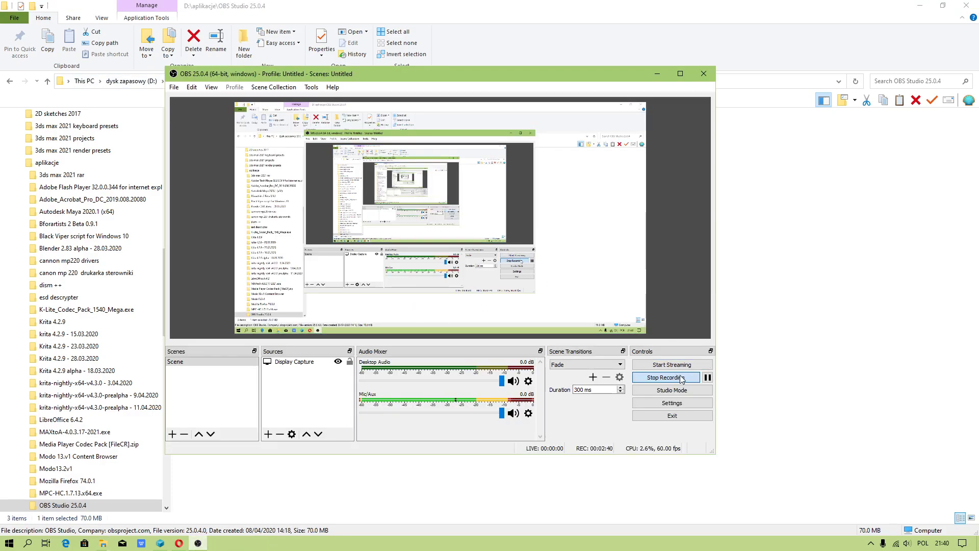
click(197, 542)
right_click(454, 549)
click(503, 500)
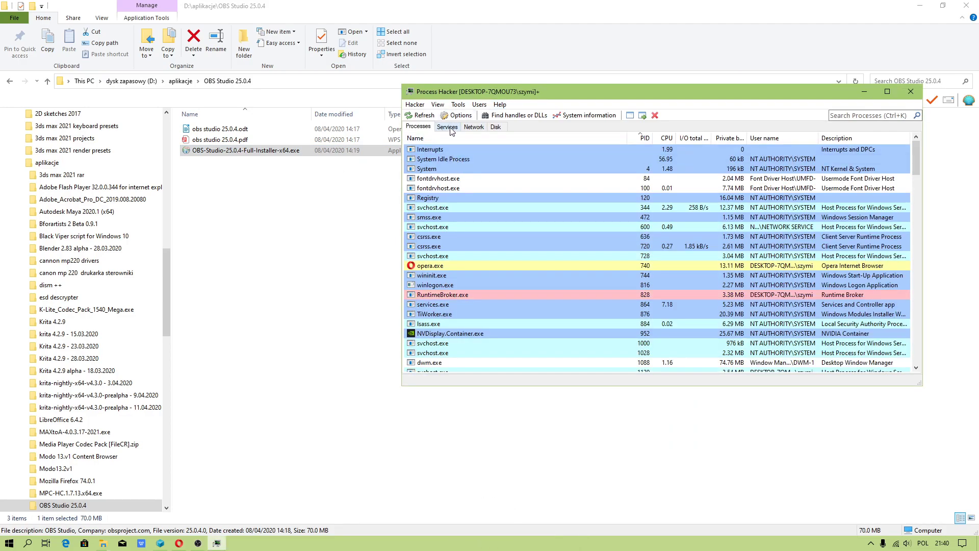
Sort the services by name and stop the BITS service
click(455, 128)
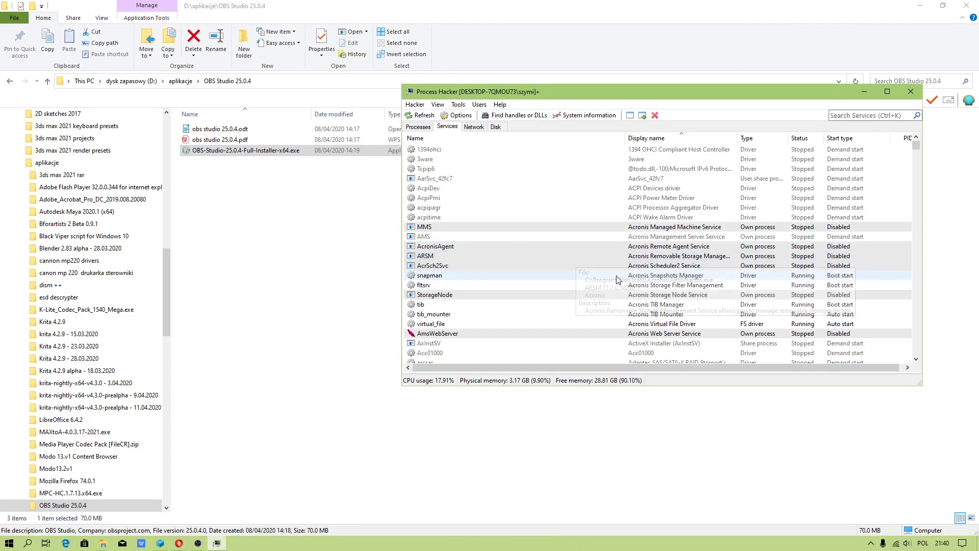
click(559, 139)
scroll(561, 229, down, 10)
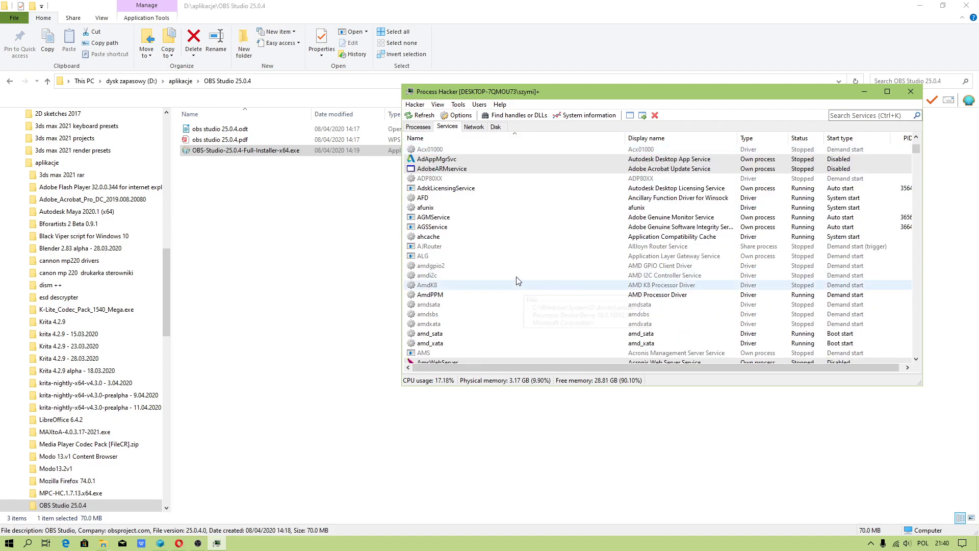
scroll(494, 265, down, 4)
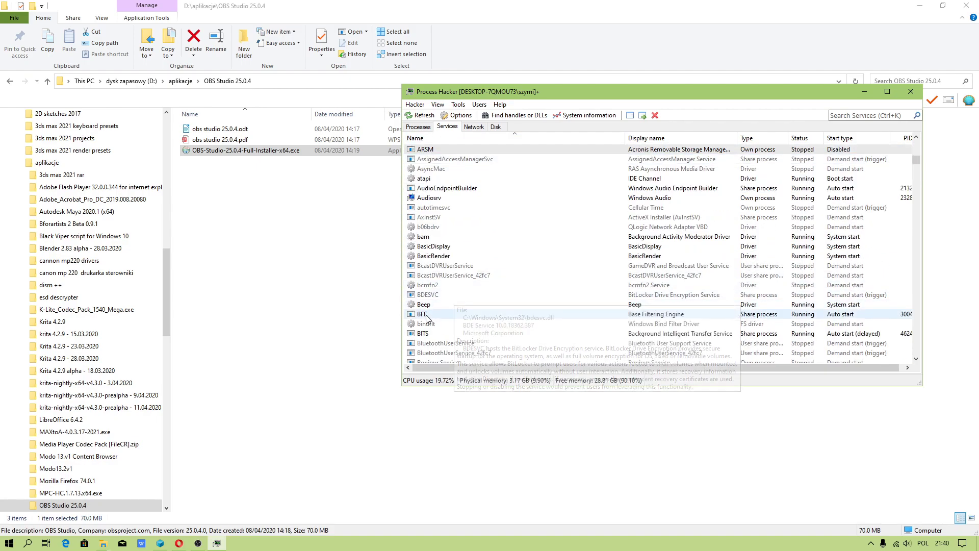
right_click(434, 338)
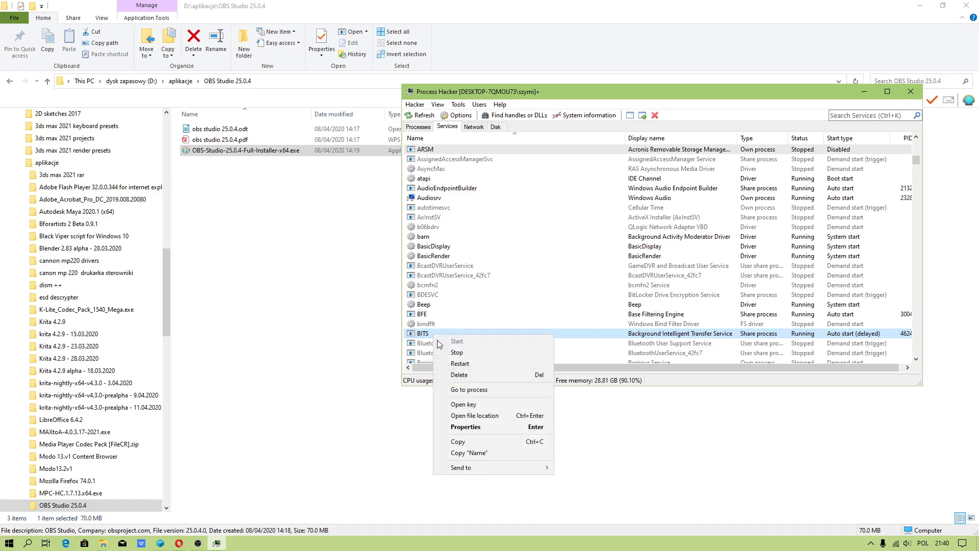
click(457, 363)
Change the BITS start type to Disabled in its properties and save
right_click(706, 337)
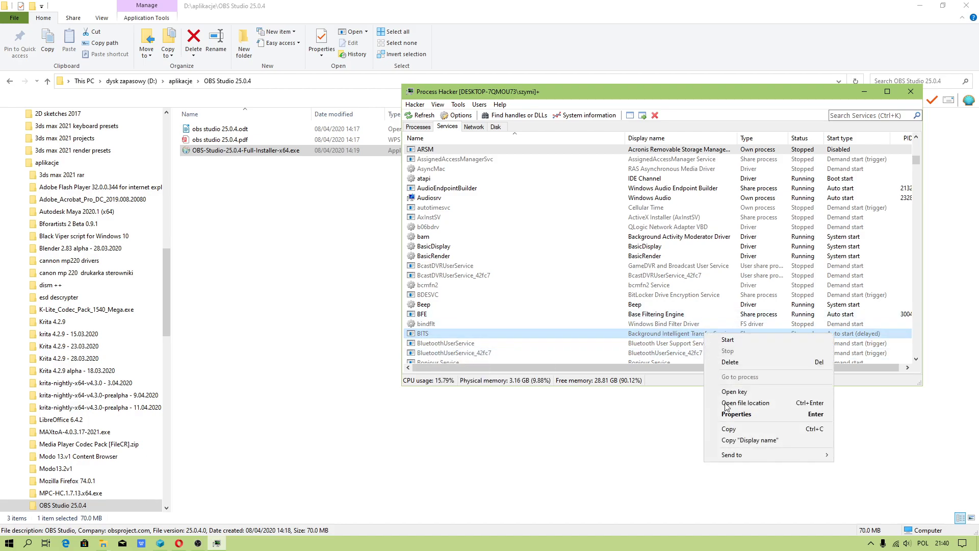
click(727, 415)
click(612, 204)
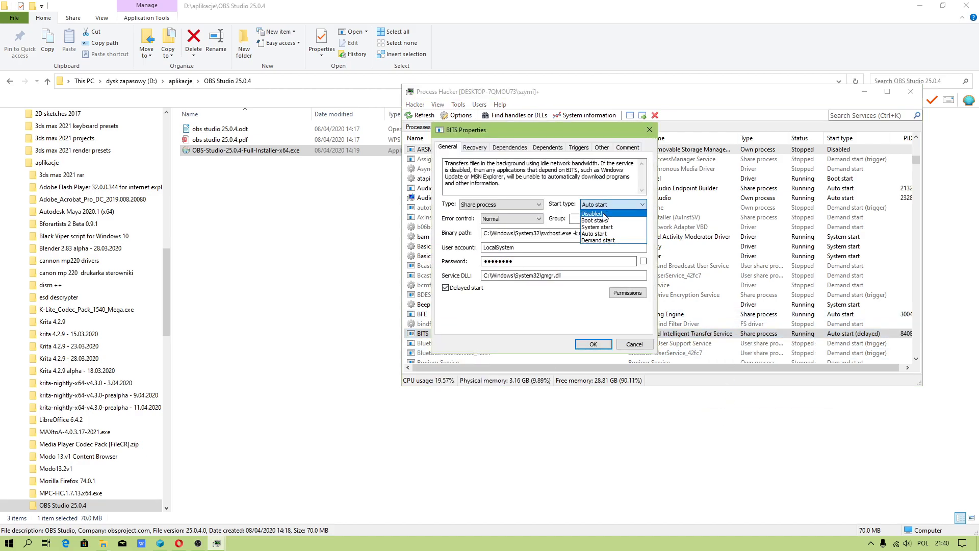
click(607, 226)
click(446, 288)
click(474, 148)
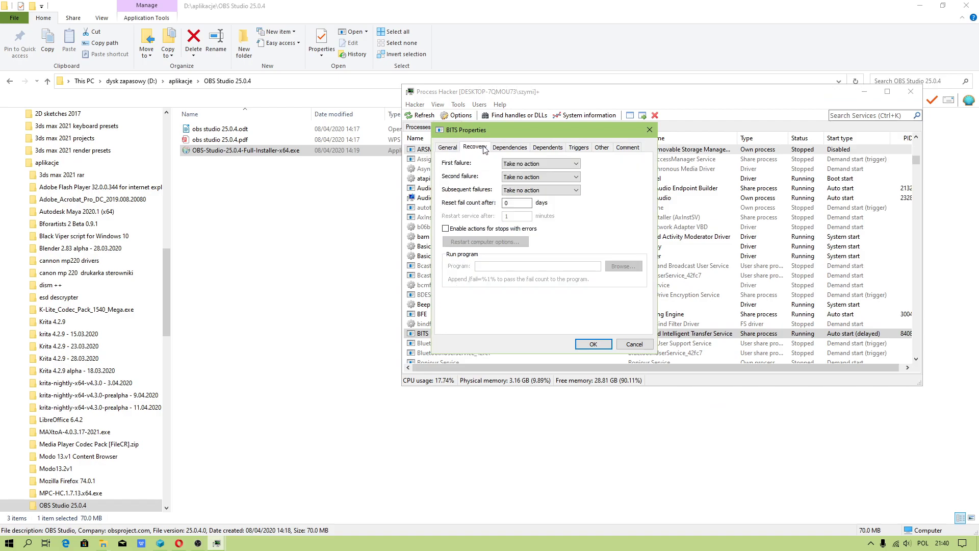
click(593, 344)
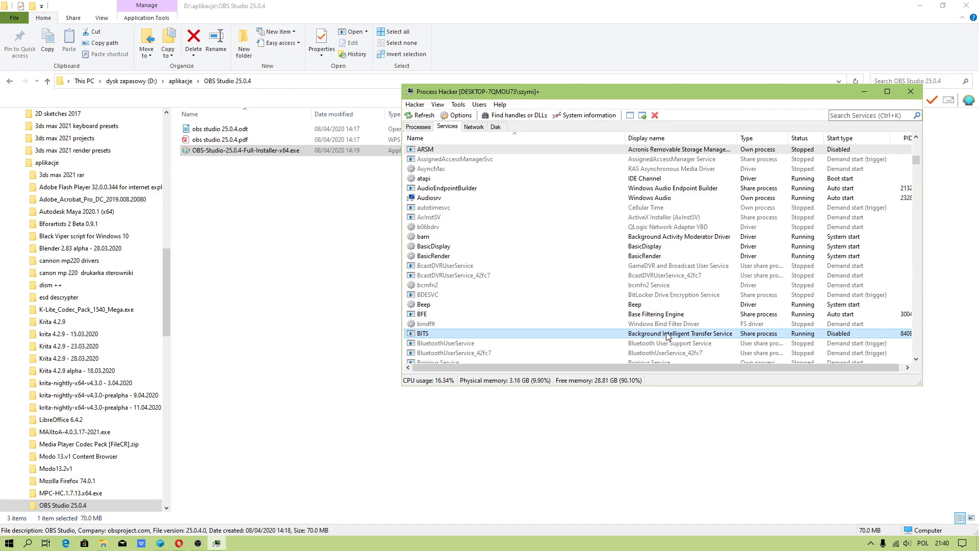
Stop the BITS service again so it reads Stopped
right_click(806, 337)
click(822, 356)
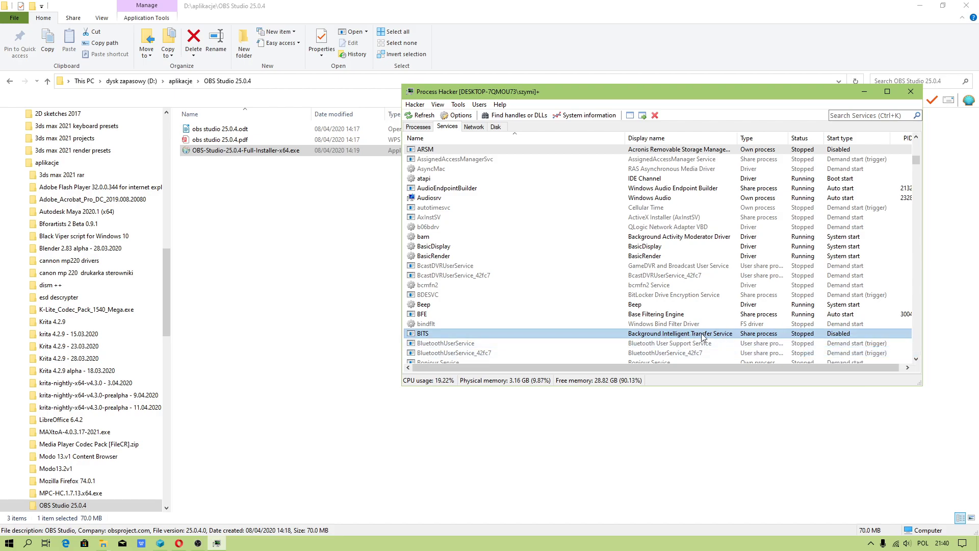
mouse_move(421, 336)
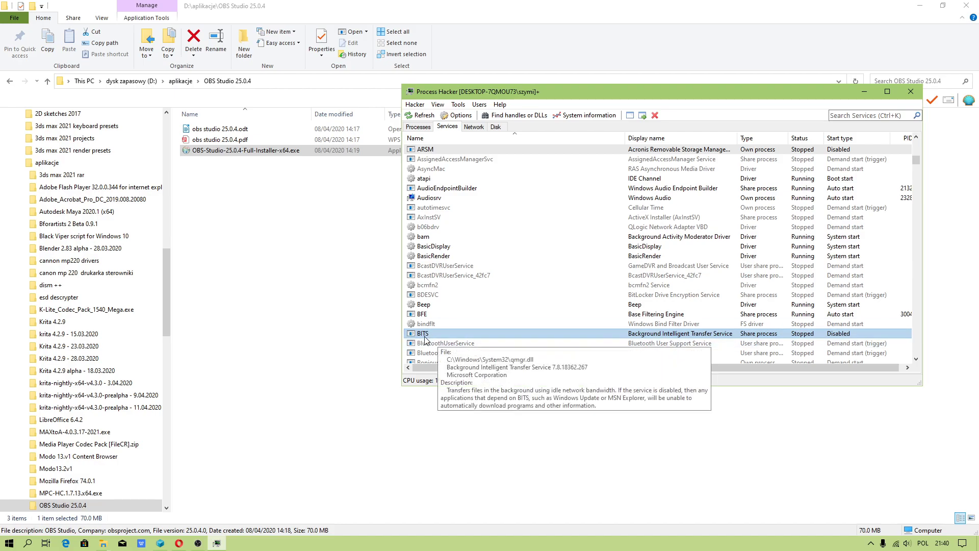
Reopen the BITS properties to check the General and Recovery tabs, then close them
right_click(691, 336)
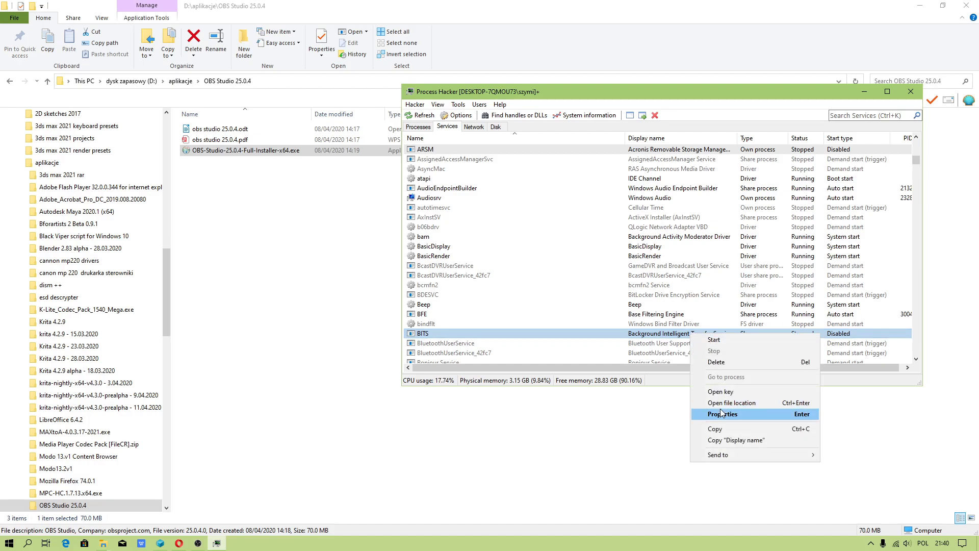
click(723, 414)
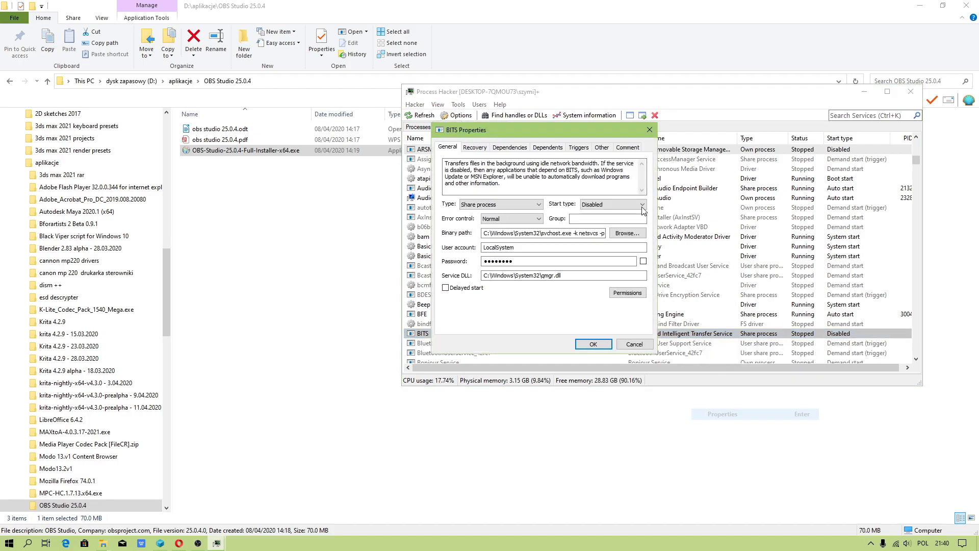
click(482, 148)
click(649, 130)
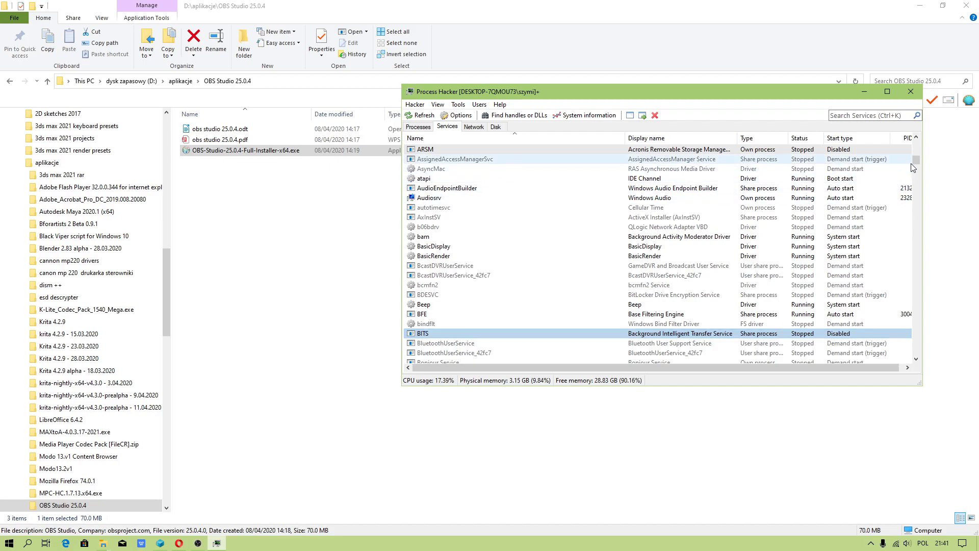
Scroll down to the Windows Update (wuauserv) service and stop it
drag(916, 160, 914, 357)
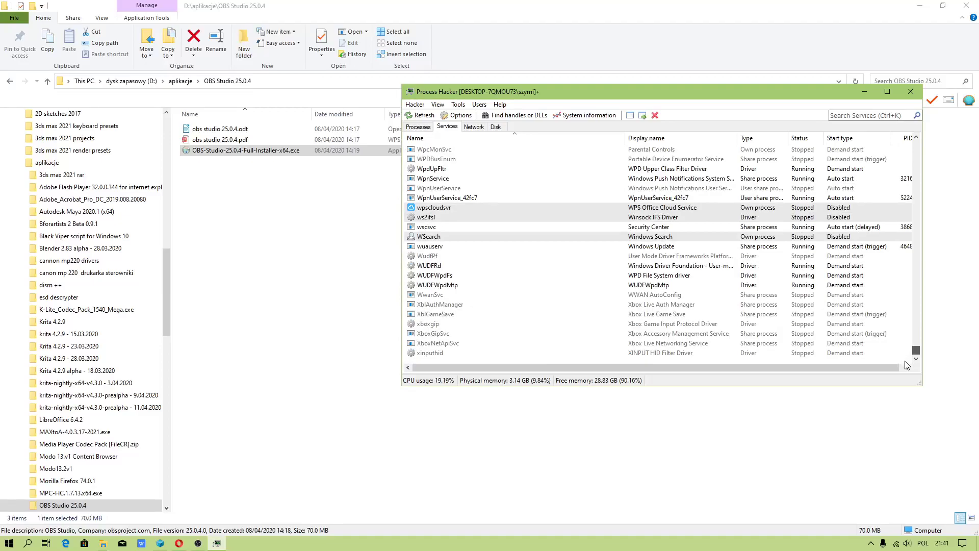
right_click(676, 247)
click(686, 258)
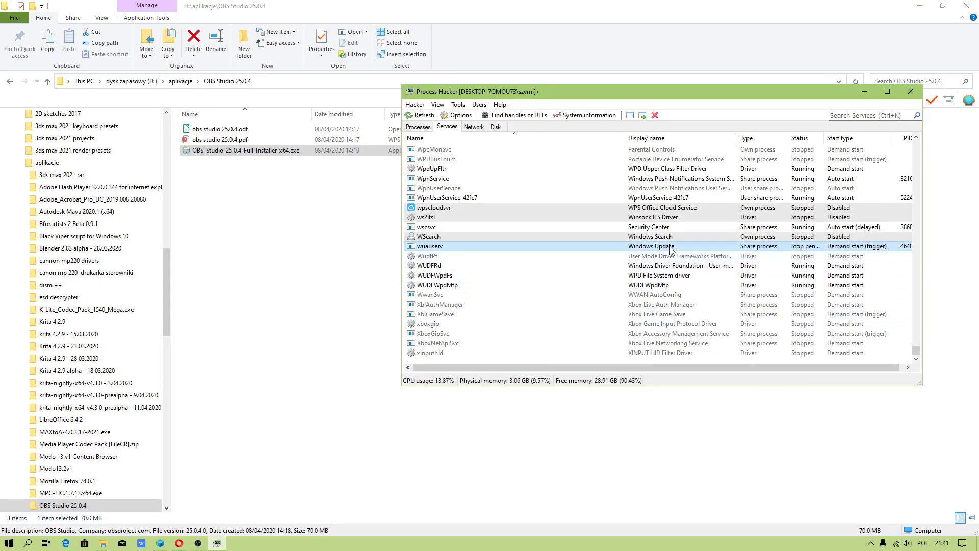
Set the Windows Update service's start type to Disabled and save
right_click(672, 249)
click(699, 328)
click(610, 205)
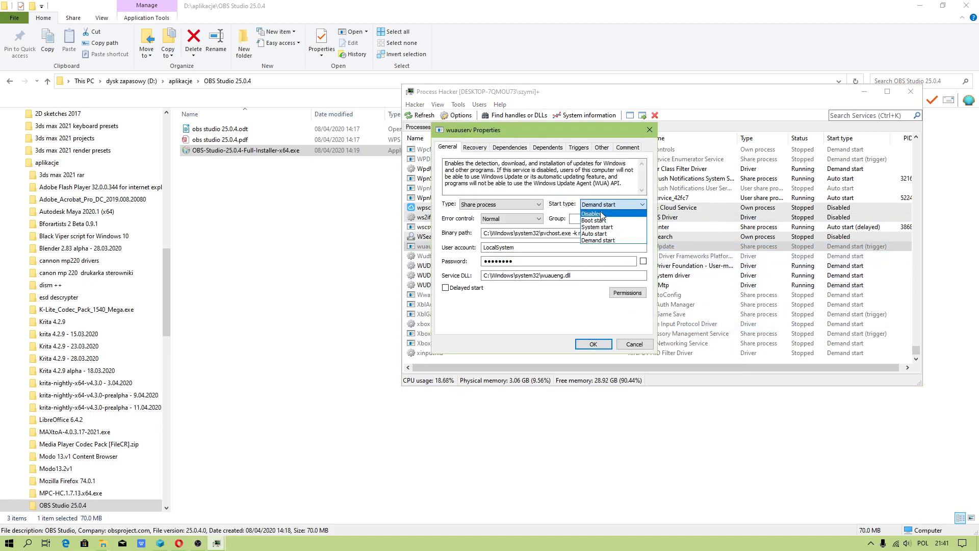
click(602, 214)
click(476, 150)
click(593, 344)
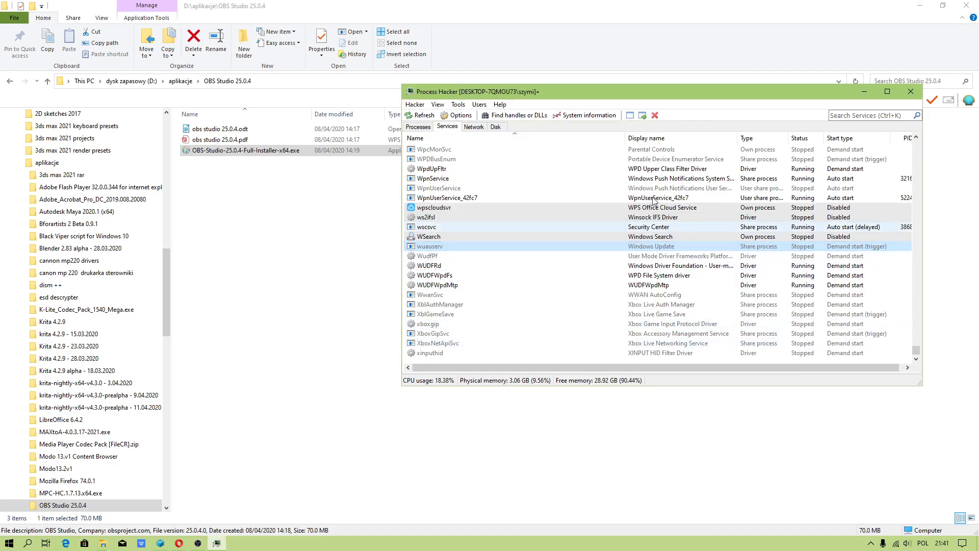
Open and close System Information, minimise Process Hacker and restore OBS Studio
click(587, 115)
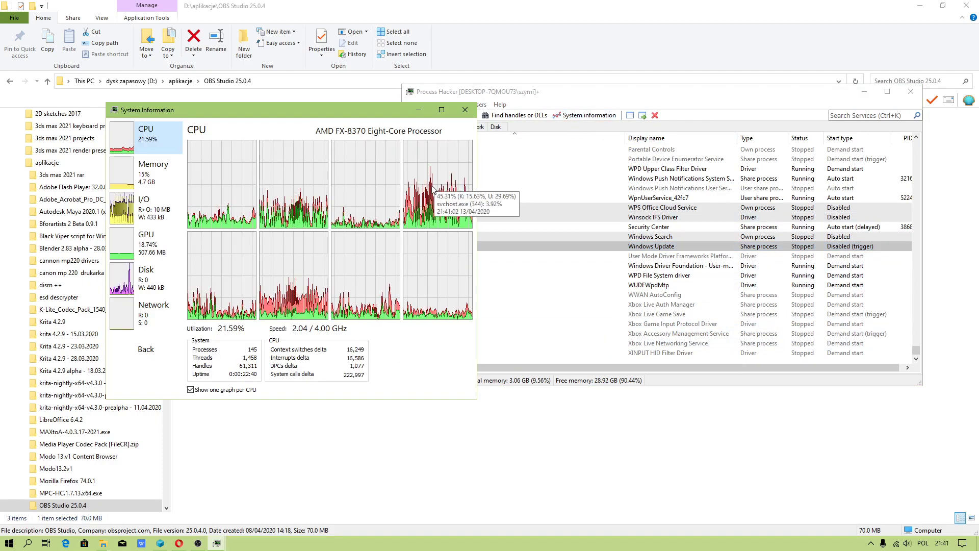
click(465, 110)
click(862, 92)
click(198, 543)
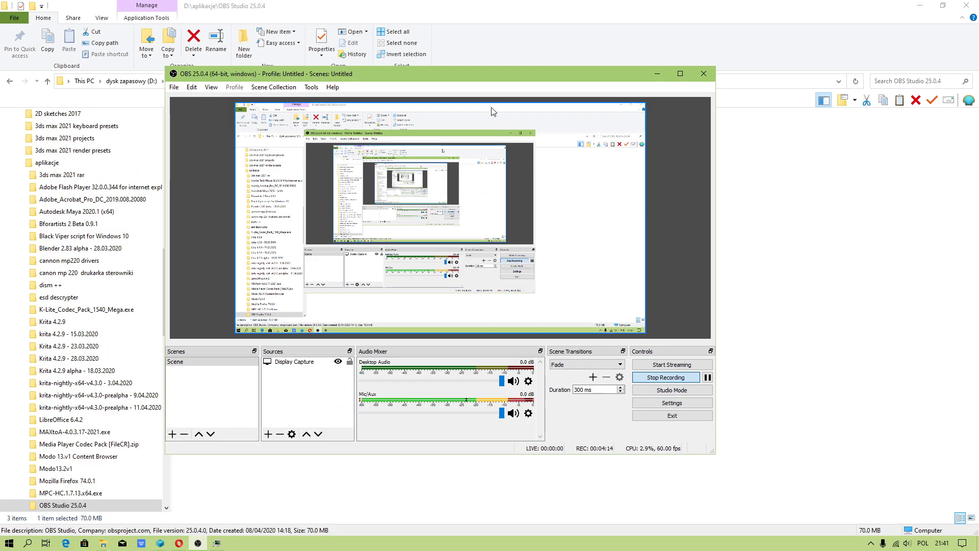
Move OBS Studio to the lower right and reopen Process Hacker via the taskbar's Task Manager entry
drag(466, 77, 649, 102)
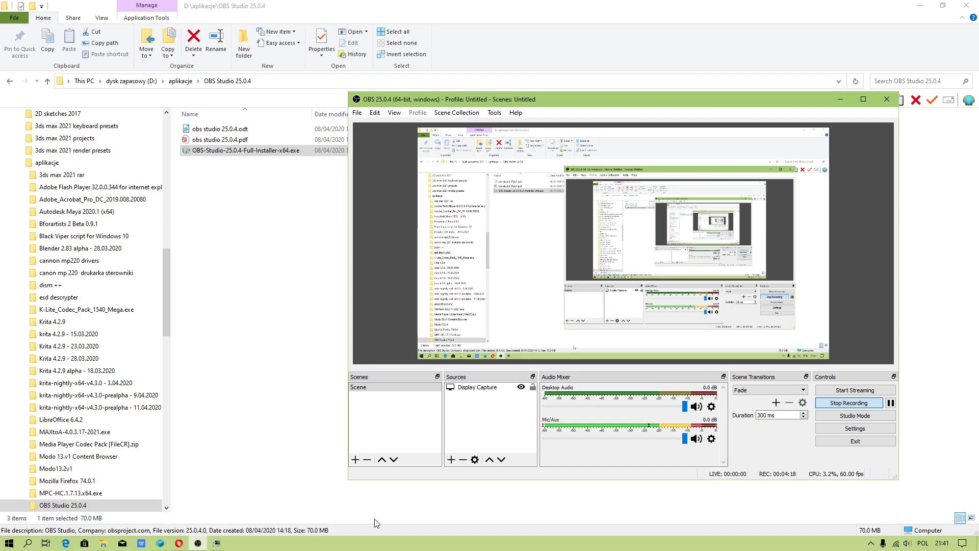
right_click(353, 543)
click(378, 502)
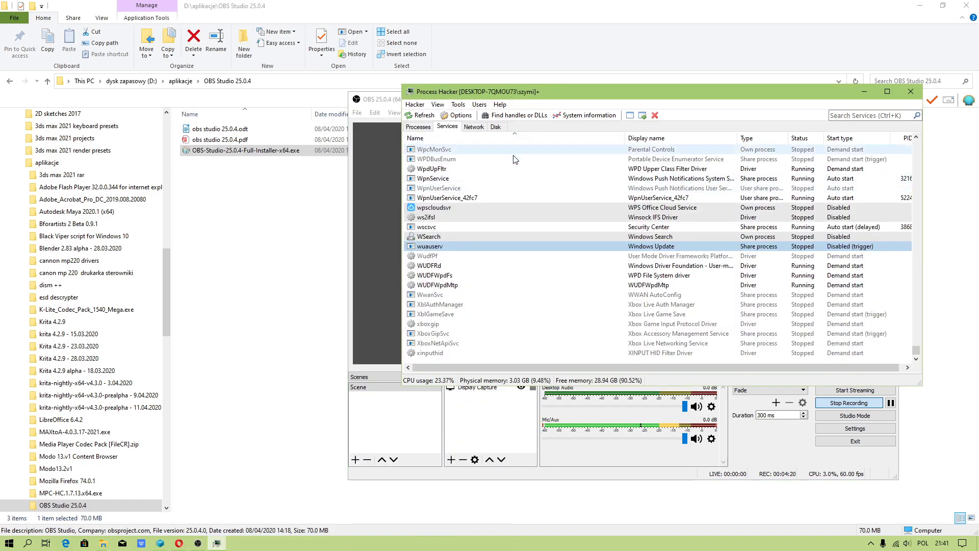